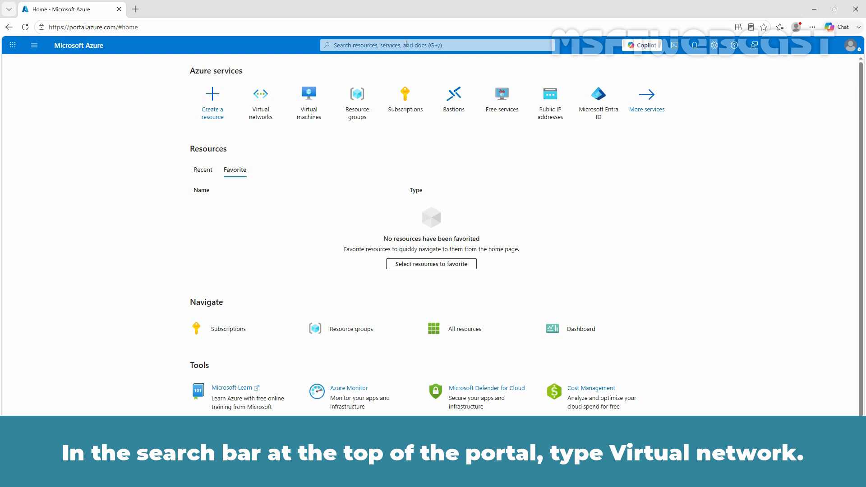
Search for 'virtual network', go to Network interfaces, and start creating a new network interface.
{"action": "left_click", "coordinate": [406, 43]}
{"action": "type", "text": "virtual"}
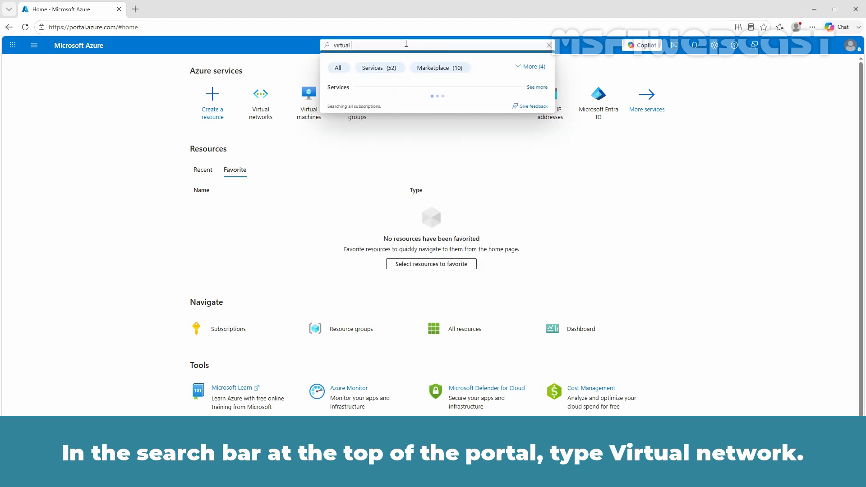
{"action": "type", "text": " network"}
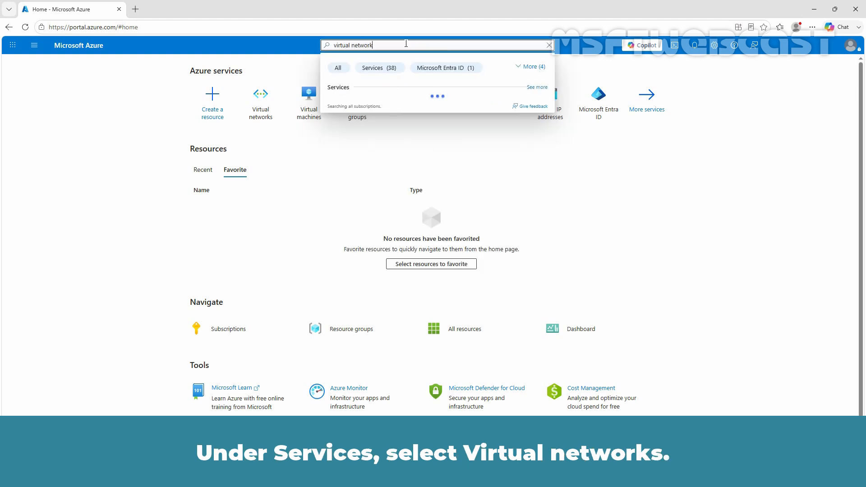
{"action": "left_click", "coordinate": [382, 107]}
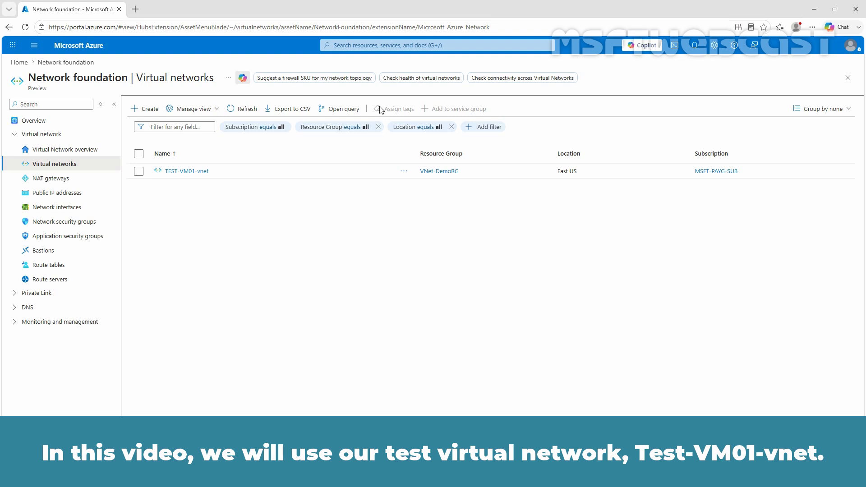
{"action": "left_click", "coordinate": [73, 207]}
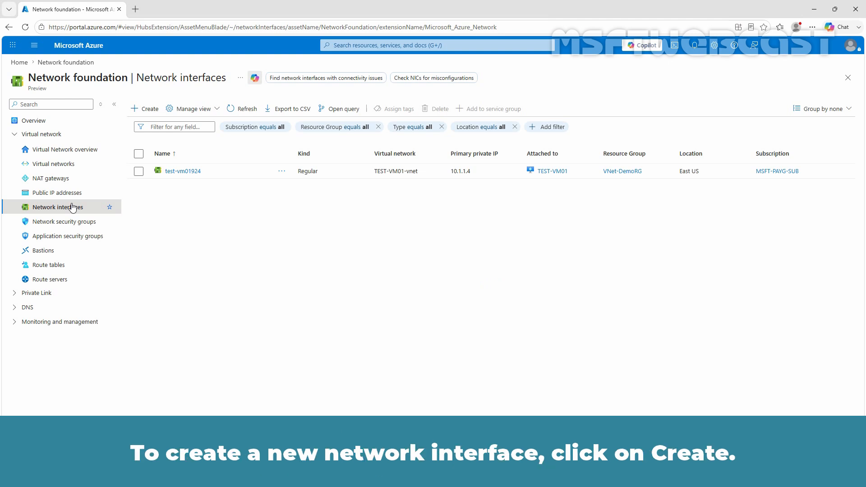
{"action": "left_click", "coordinate": [143, 110]}
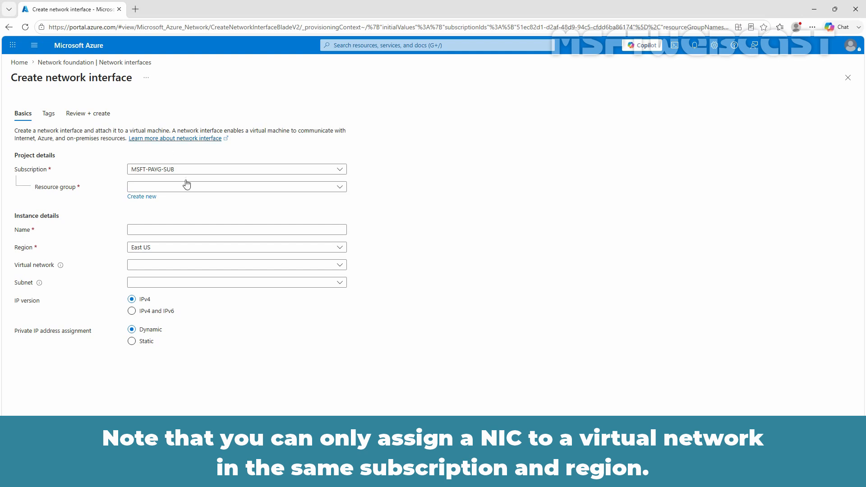
Fill in resource group VNet-DemoRG, name TestNIC001, region East US and virtual network TEST-VM01-vnet.
{"action": "left_click", "coordinate": [209, 188]}
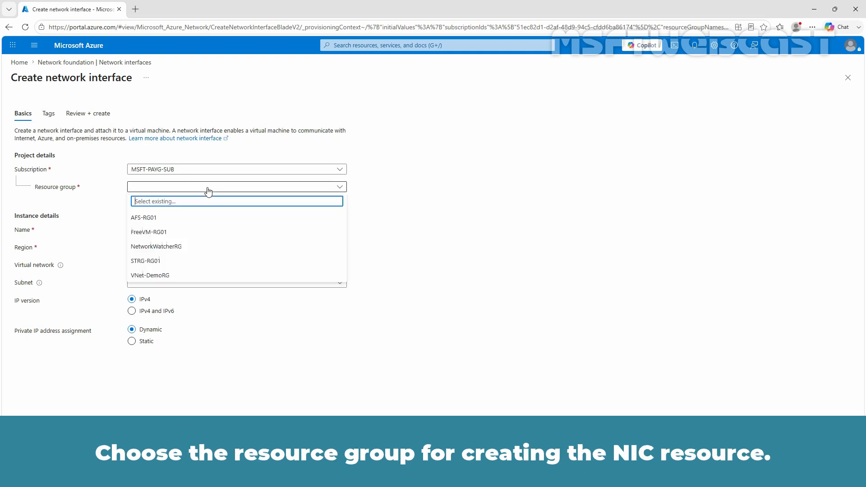
{"action": "left_click", "coordinate": [156, 279]}
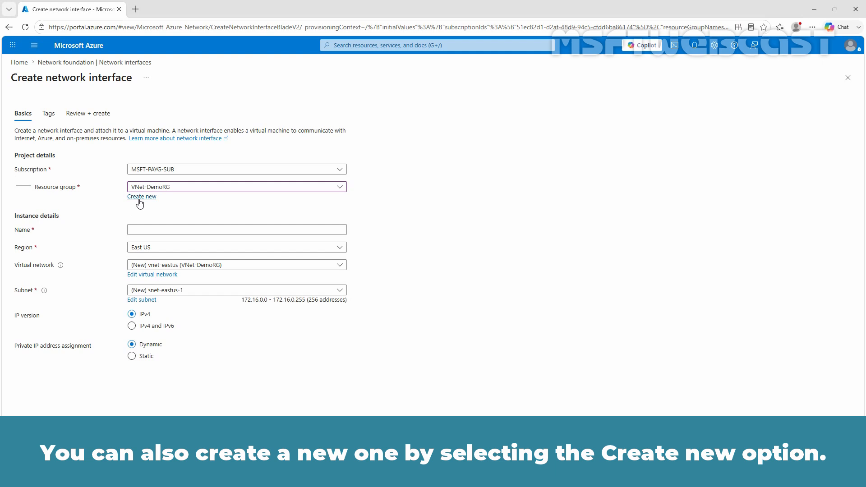
{"action": "left_click", "coordinate": [142, 229]}
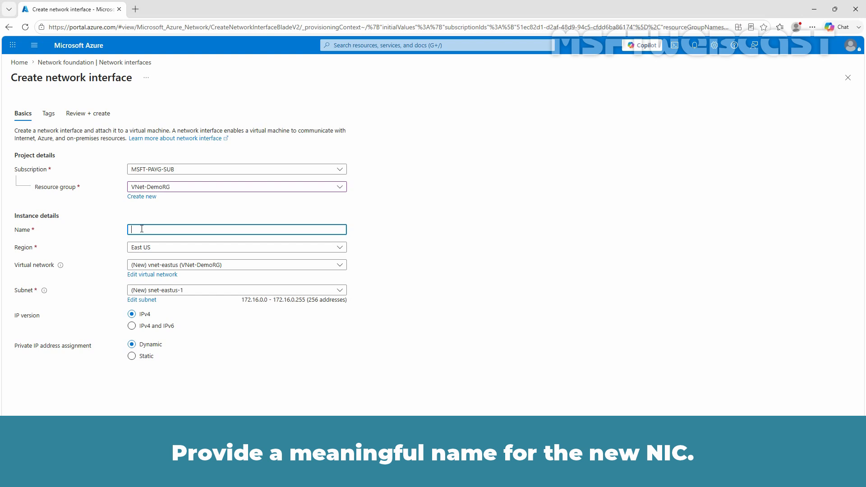
{"action": "type", "text": "Test"}
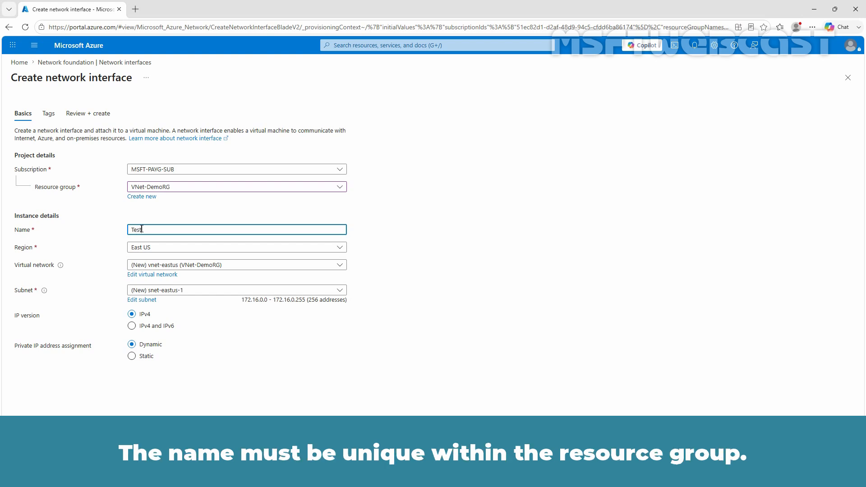
{"action": "type", "text": "NIC001"}
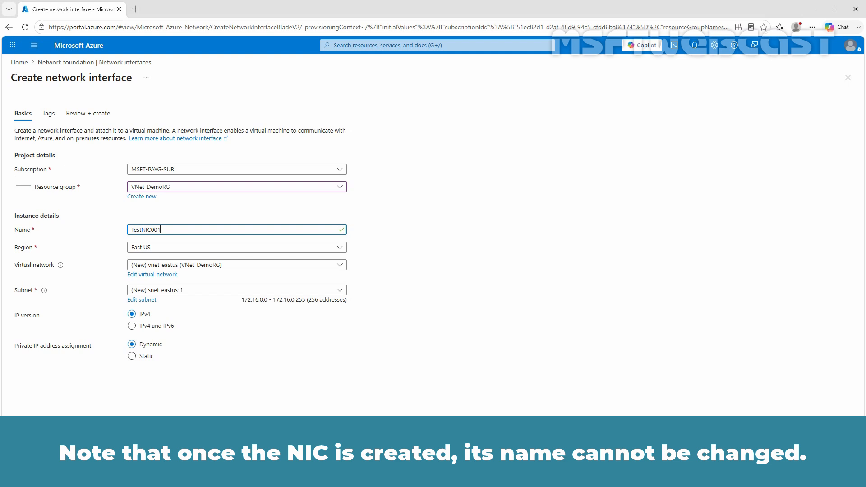
{"action": "left_click", "coordinate": [183, 250]}
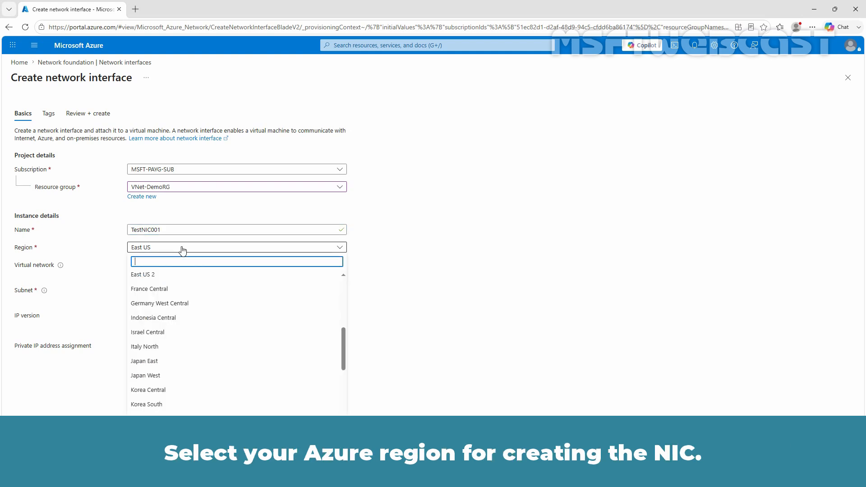
{"action": "left_click", "coordinate": [183, 249]}
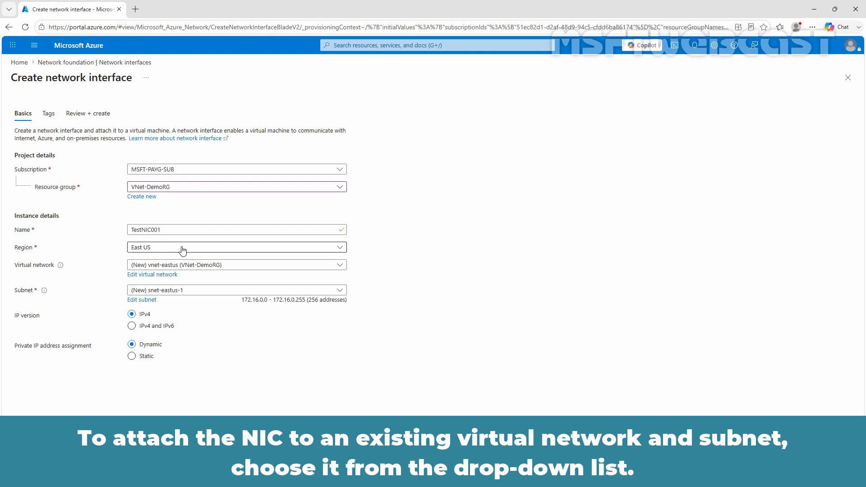
{"action": "left_click", "coordinate": [185, 266]}
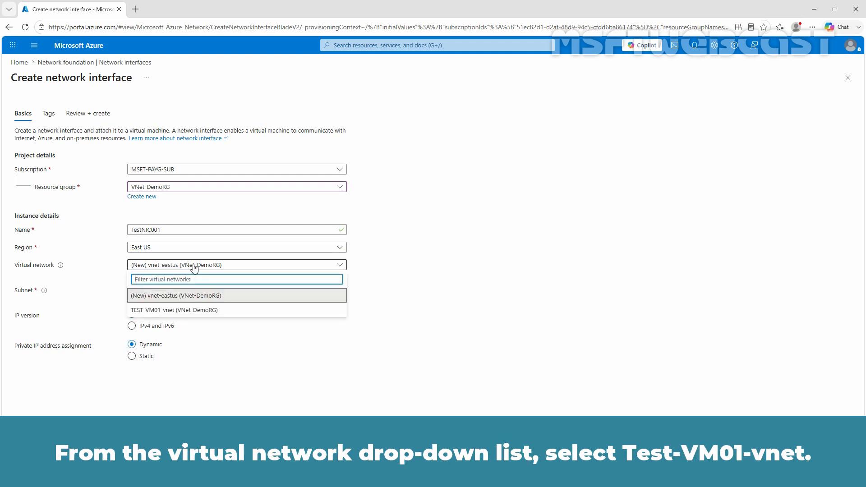
{"action": "left_click", "coordinate": [194, 310]}
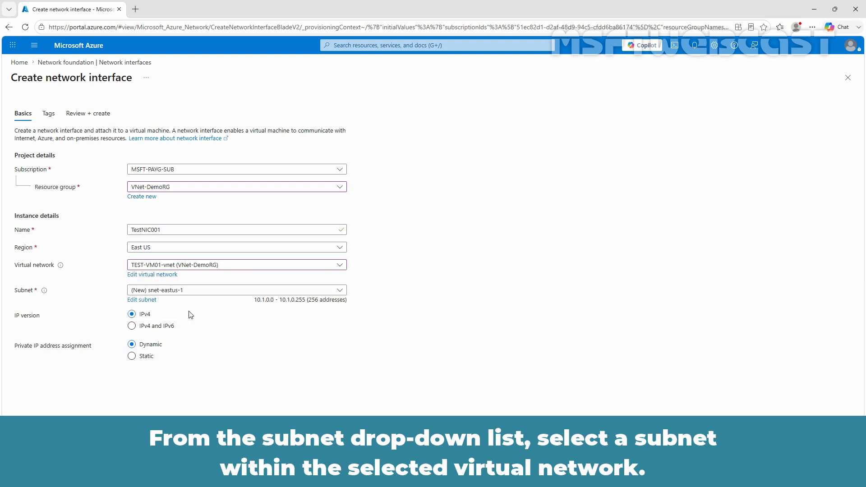
{"action": "left_click", "coordinate": [231, 293]}
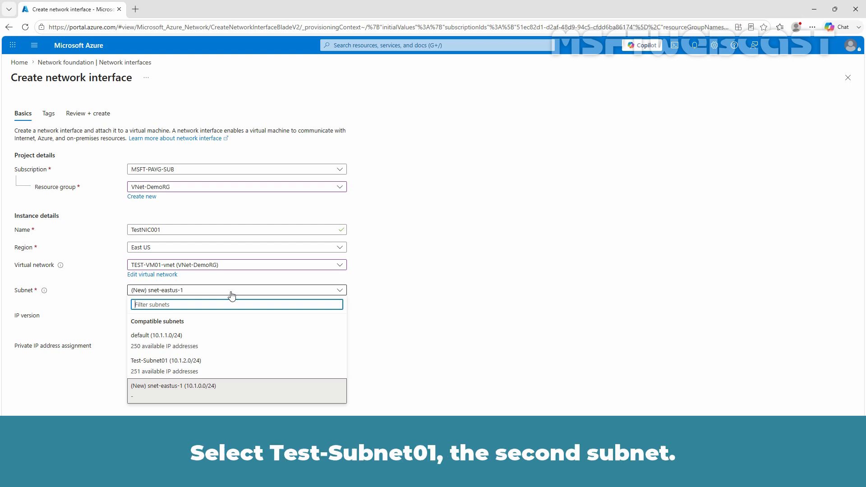
Choose subnet Test-Subnet01 and set private IP assignment to Dynamic.
{"action": "left_click", "coordinate": [187, 366]}
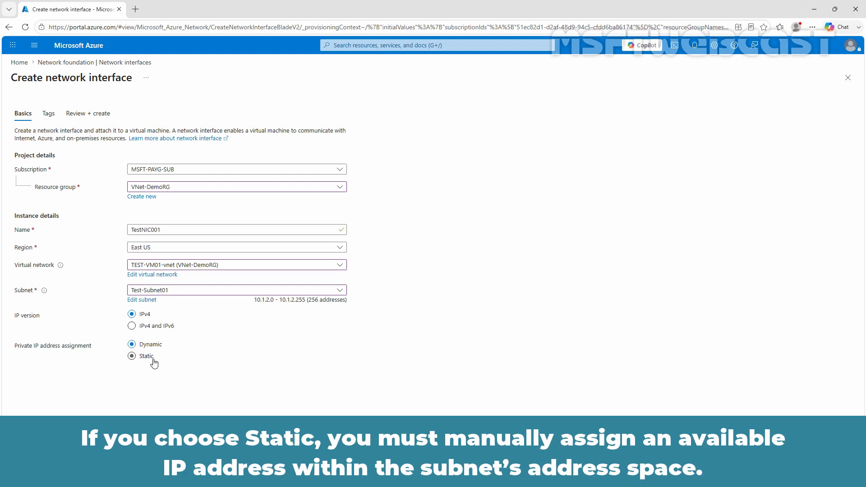
{"action": "left_click", "coordinate": [154, 360]}
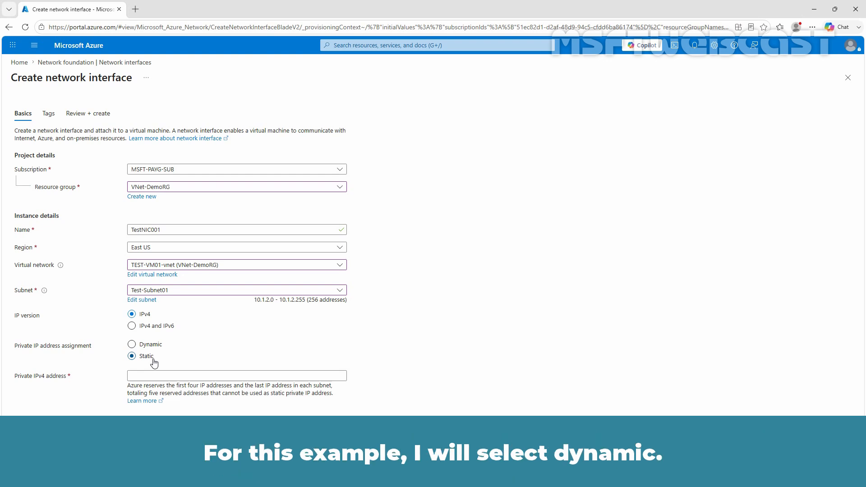
{"action": "left_click", "coordinate": [148, 345]}
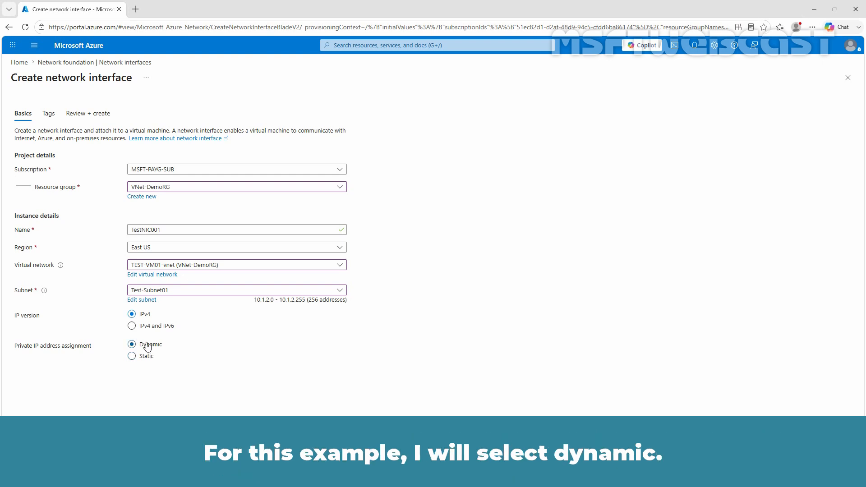
Go through tags and review, create TestNIC001, and open its resource overview.
{"action": "left_click", "coordinate": [198, 456]}
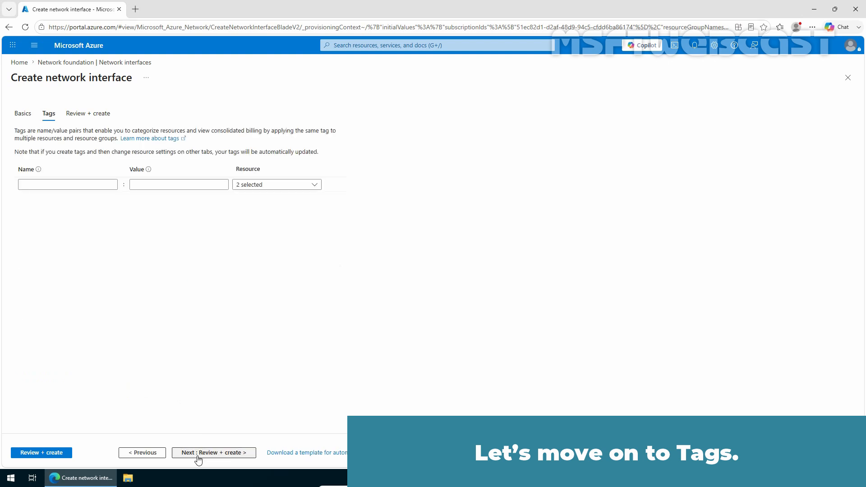
{"action": "left_click", "coordinate": [87, 186]}
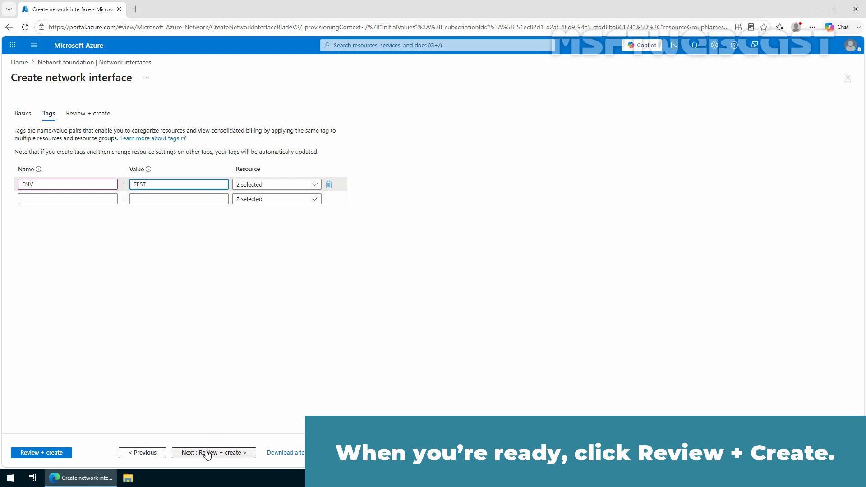
{"action": "left_click", "coordinate": [207, 454]}
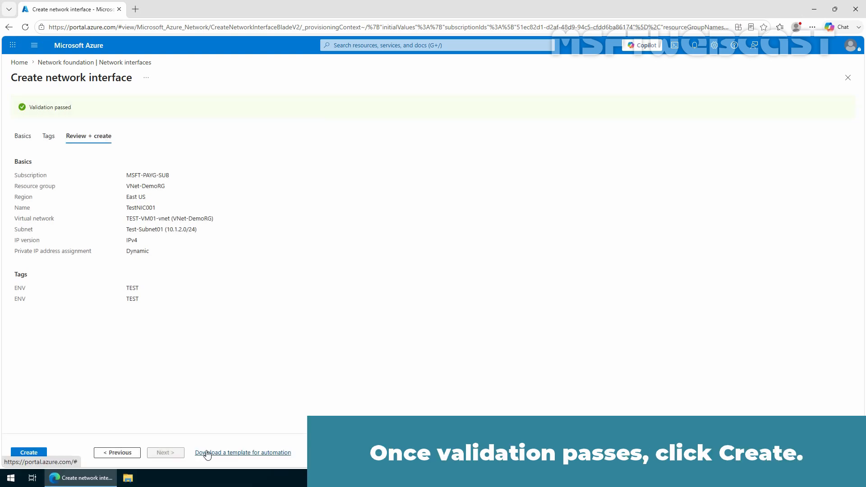
{"action": "left_click", "coordinate": [41, 454]}
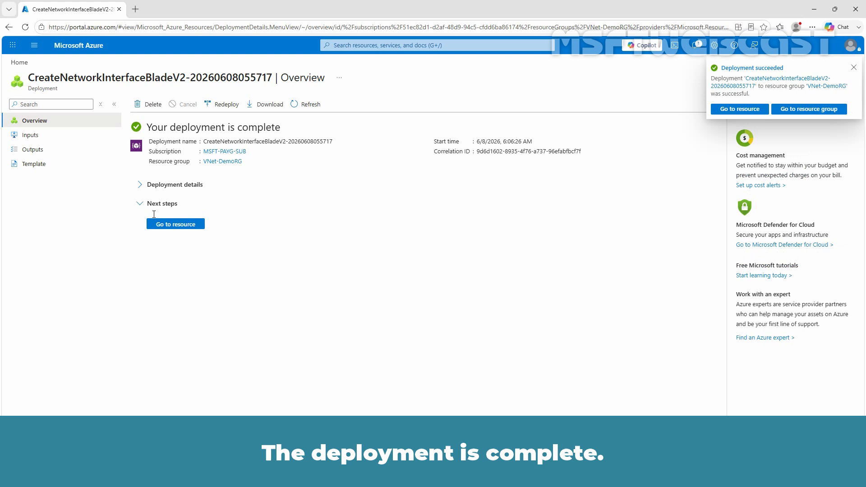
{"action": "left_click", "coordinate": [176, 225]}
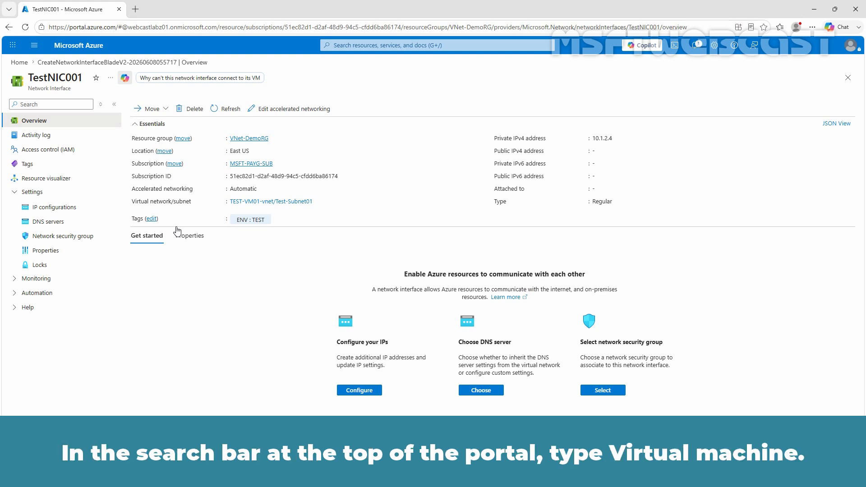
Find virtual machine TEST-VM01 through search and open its Networking > Network settings page.
{"action": "left_click", "coordinate": [343, 47]}
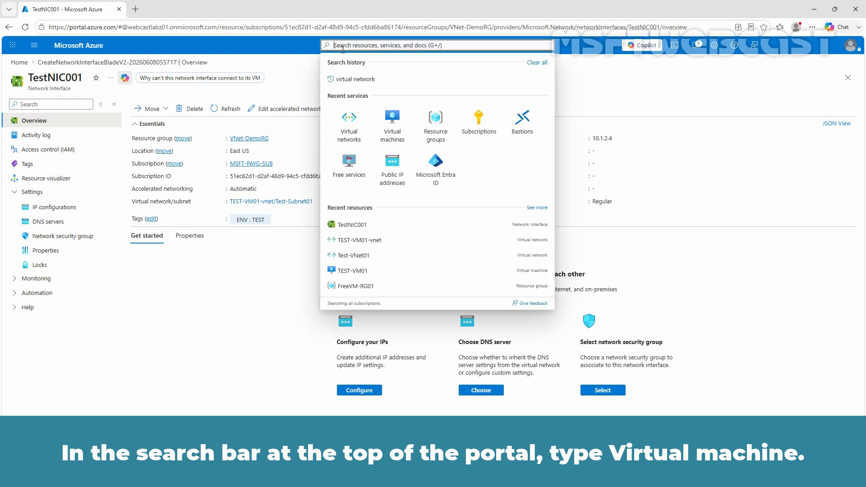
{"action": "type", "text": "virtual machine"}
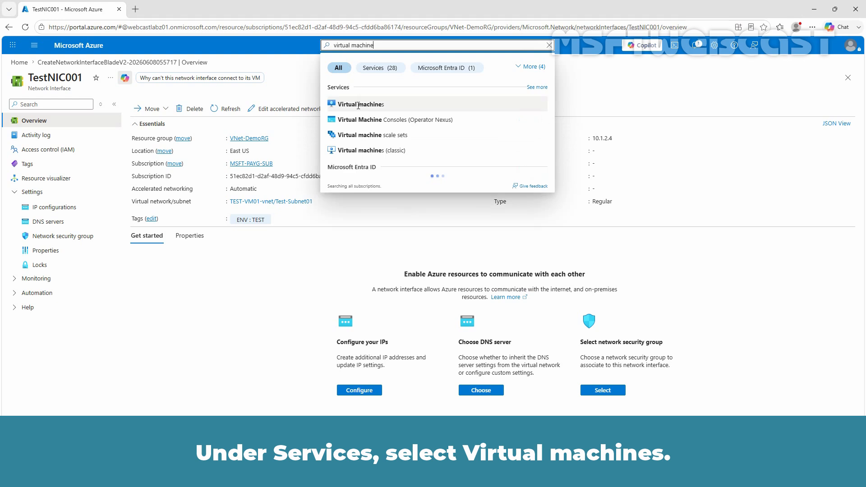
{"action": "left_click", "coordinate": [360, 109]}
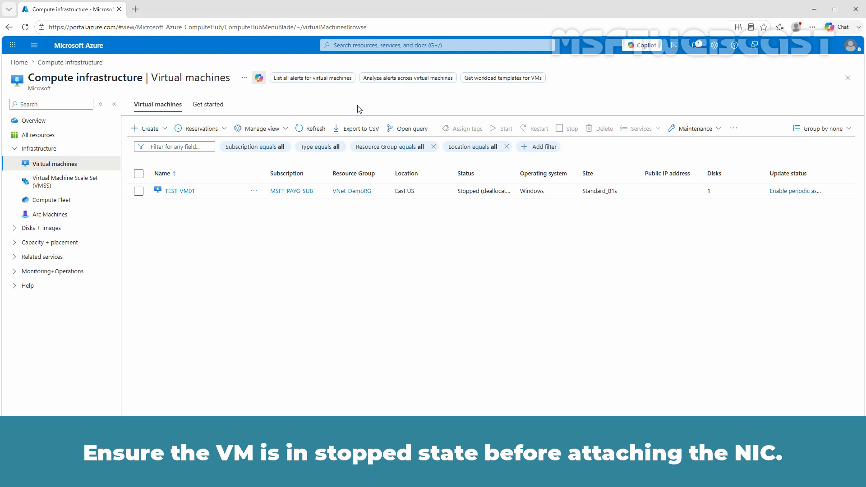
{"action": "left_click", "coordinate": [184, 191]}
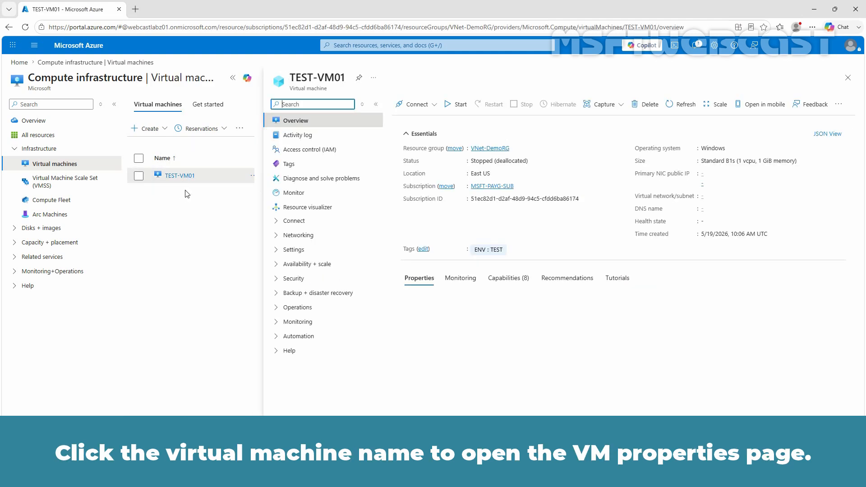
{"action": "left_click", "coordinate": [275, 239]}
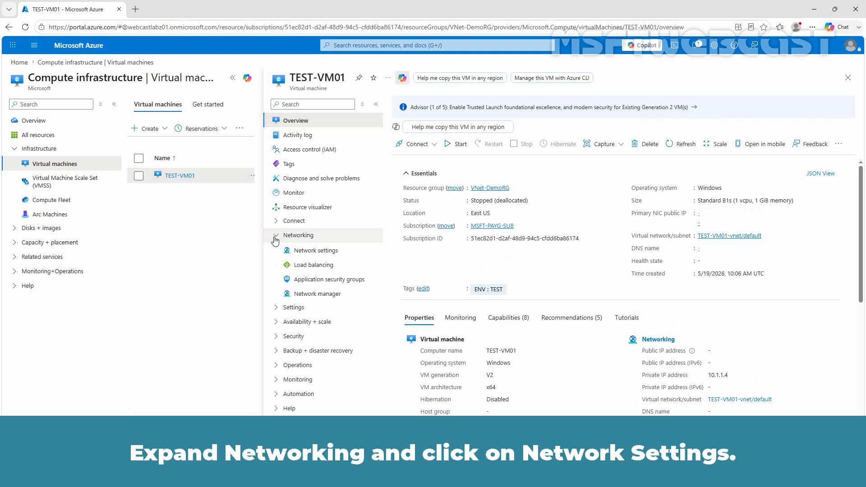
{"action": "left_click", "coordinate": [316, 253]}
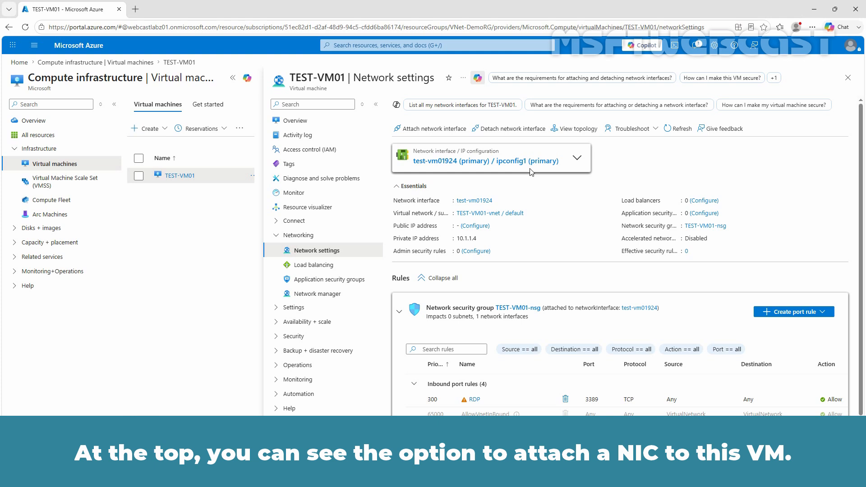
Attach existing interface TestNIC001 to TEST-VM01 and view the list of its attached NICs.
{"action": "left_click", "coordinate": [435, 130]}
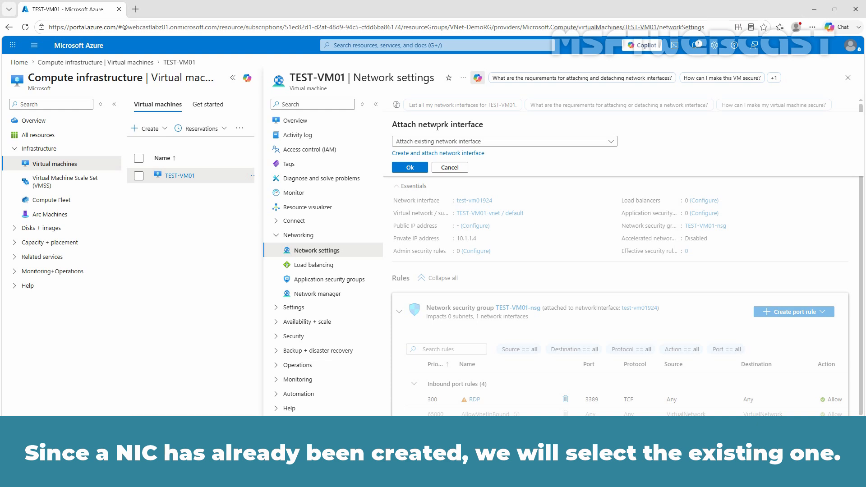
{"action": "left_click", "coordinate": [446, 141]}
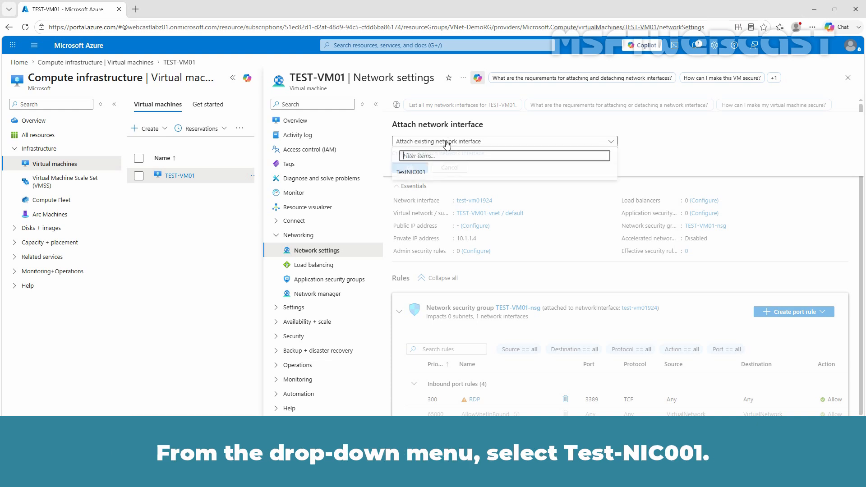
{"action": "left_click", "coordinate": [429, 173]}
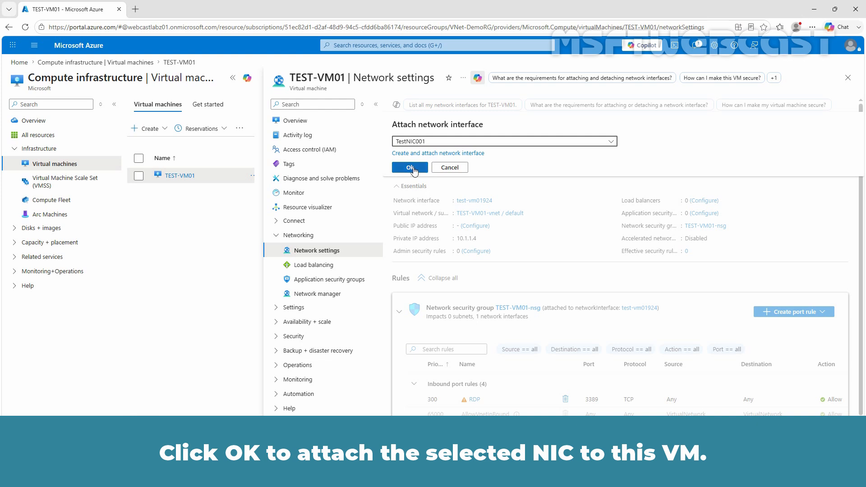
{"action": "left_click", "coordinate": [415, 169]}
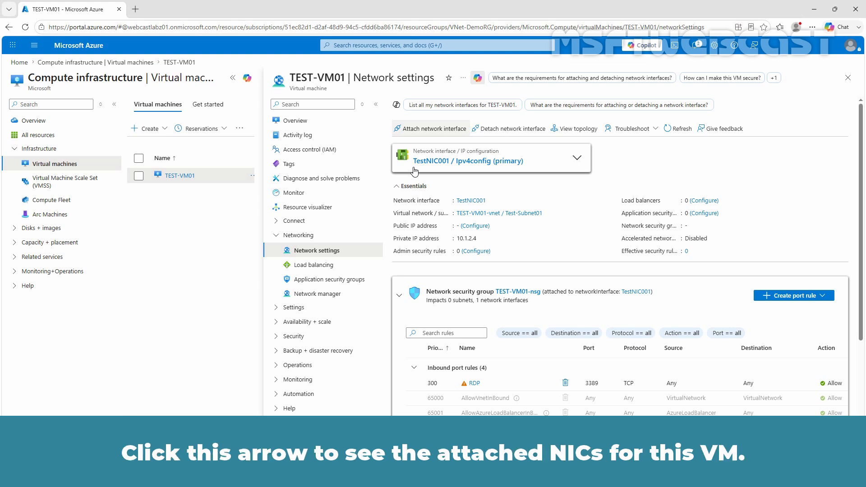
{"action": "left_click", "coordinate": [578, 159]}
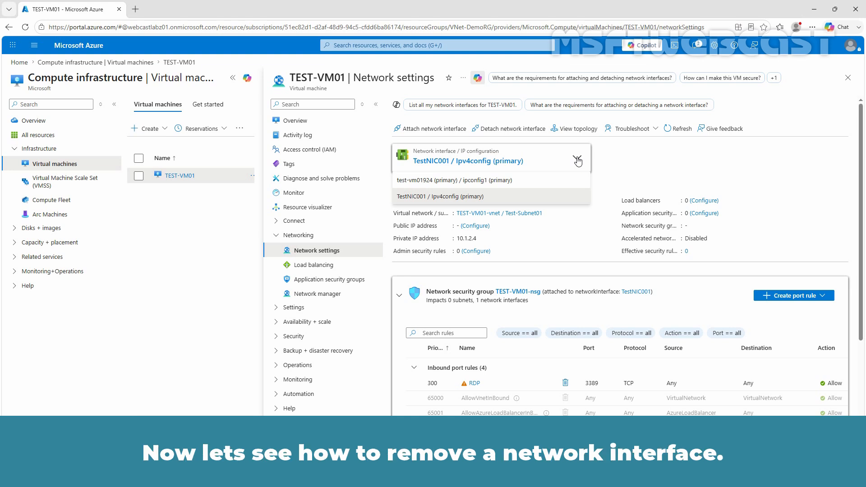
Detach TestNIC001 from TEST-VM01, leaving test-vm01924 as the only interface.
{"action": "left_click", "coordinate": [578, 159]}
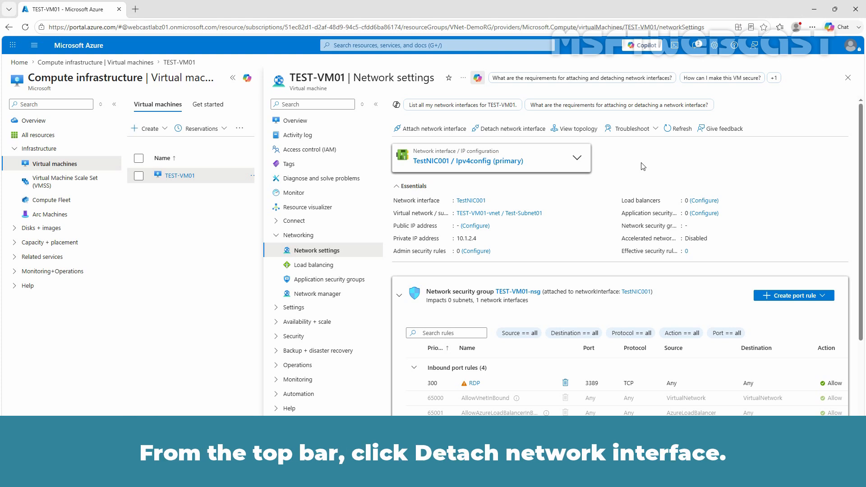
{"action": "left_click", "coordinate": [515, 132]}
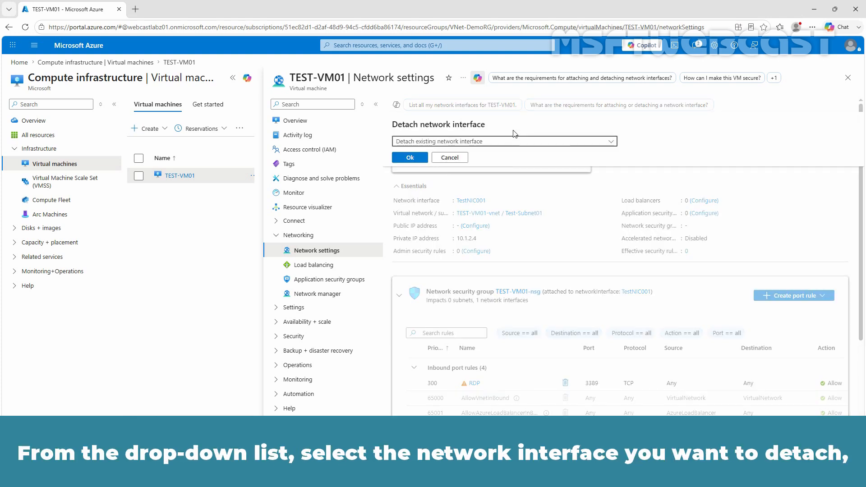
{"action": "left_click", "coordinate": [516, 142]}
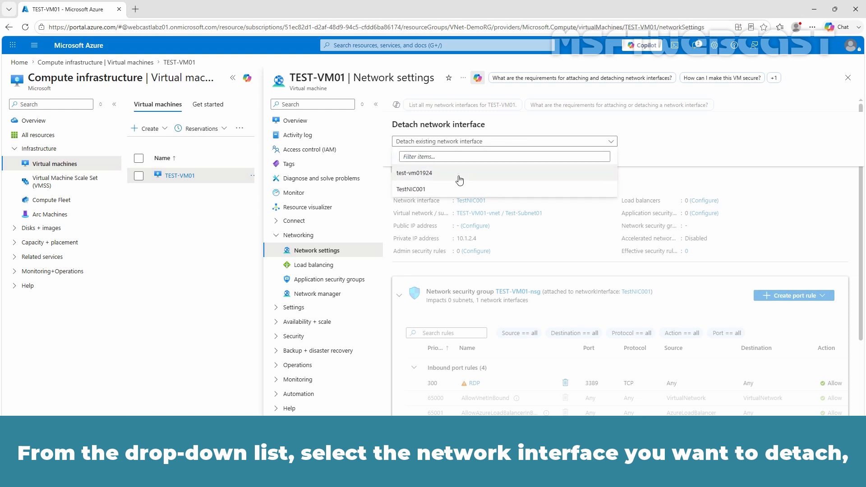
{"action": "left_click", "coordinate": [411, 189]}
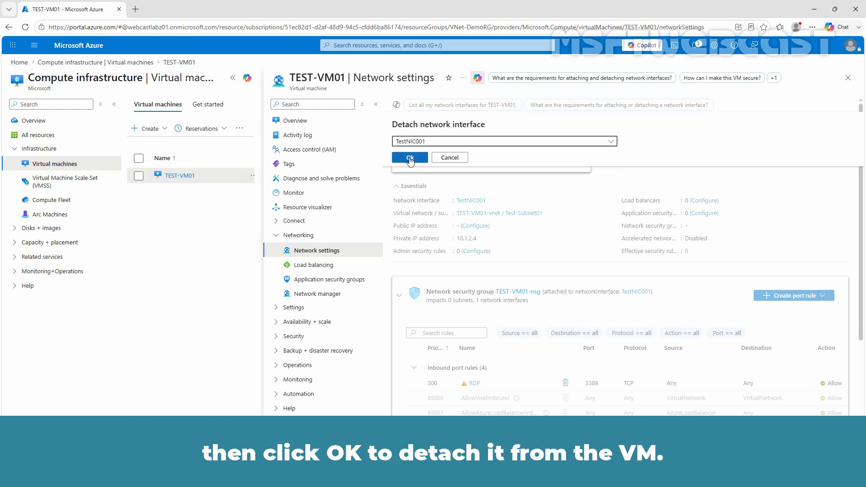
{"action": "left_click", "coordinate": [410, 158]}
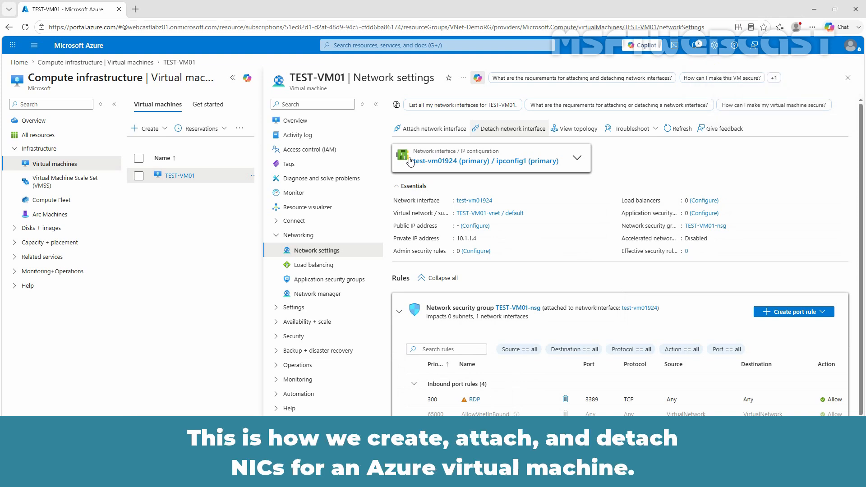
Return to Home and open the Network interfaces list under Virtual networks.
{"action": "left_click", "coordinate": [77, 45]}
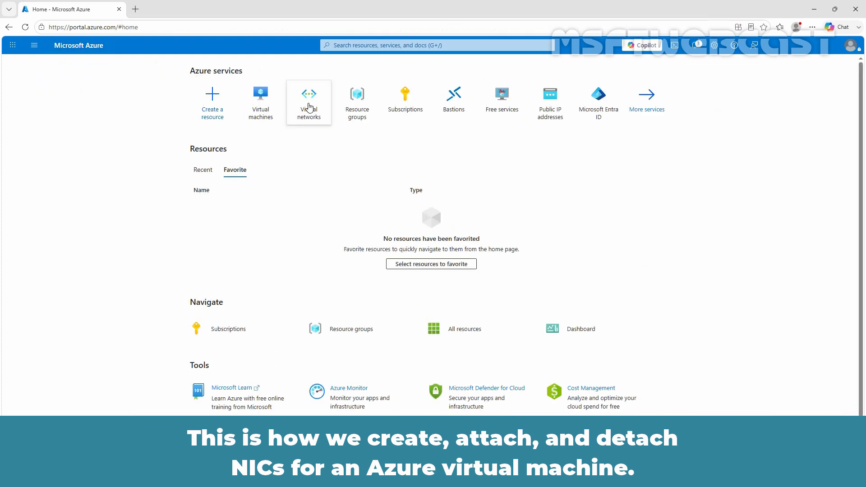
{"action": "left_click", "coordinate": [309, 109]}
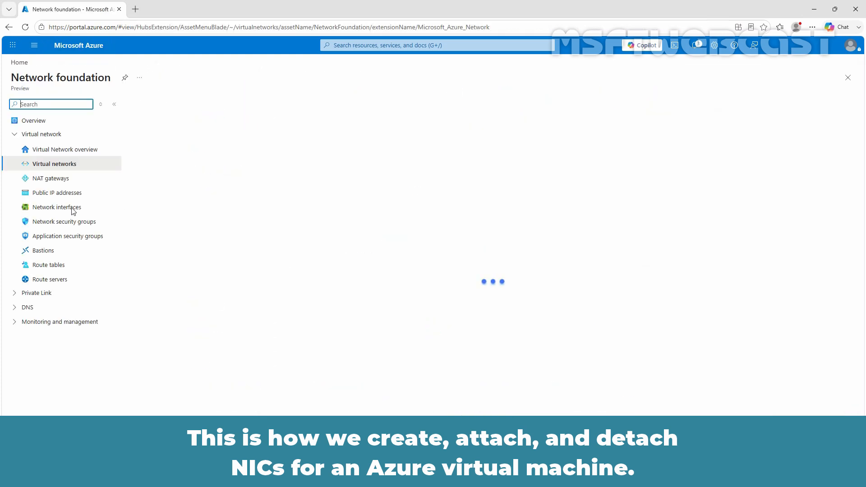
{"action": "left_click", "coordinate": [65, 210]}
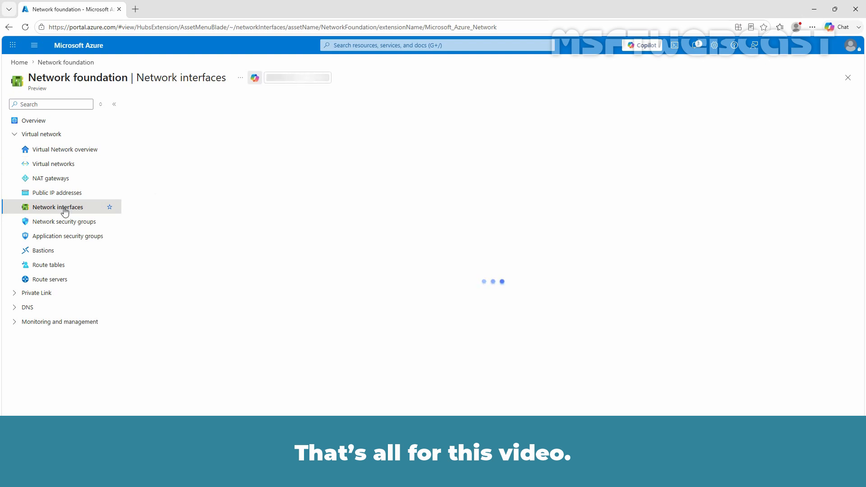